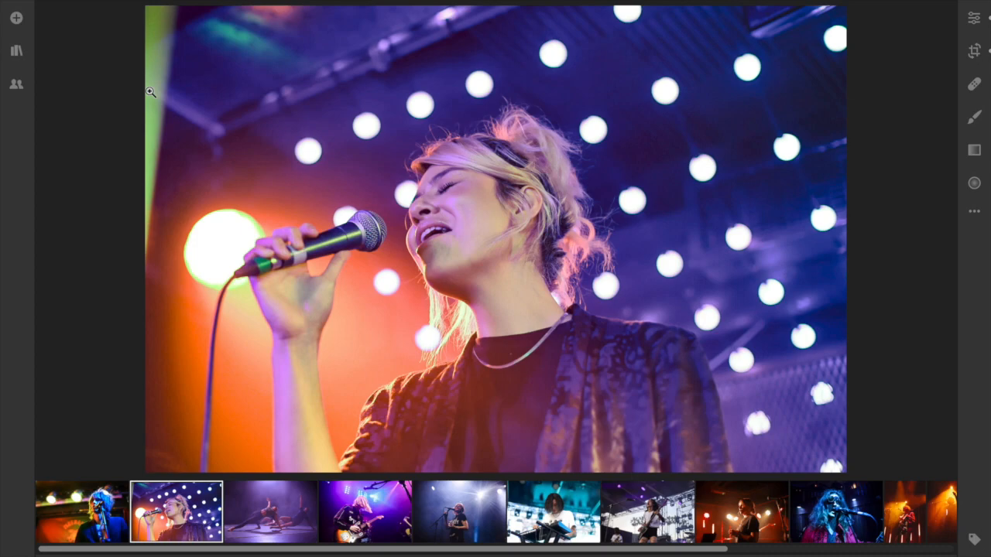
# Step: Open the photo of the purple-lit dancers and examine the middle dancer's face up close
pyautogui.press('Right')
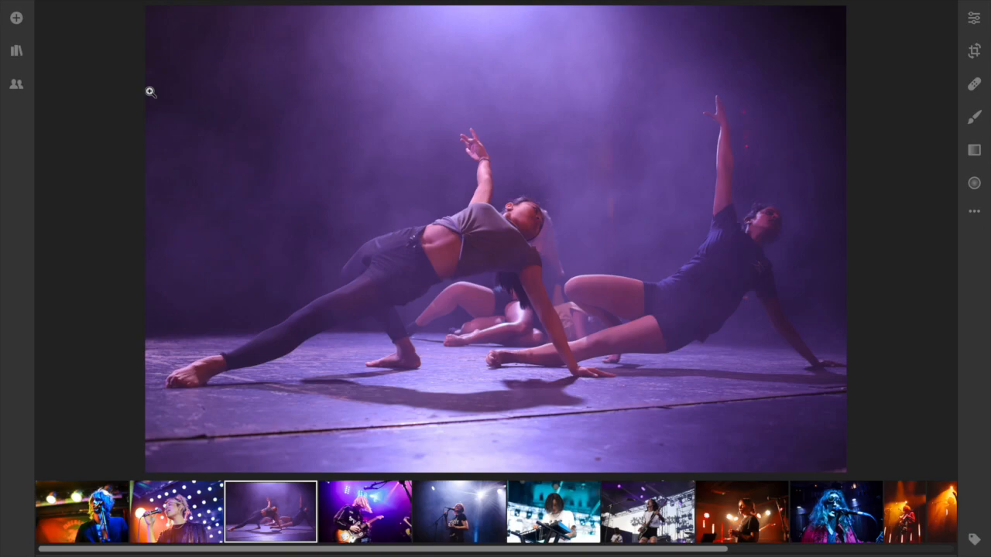
pyautogui.click(525, 235)
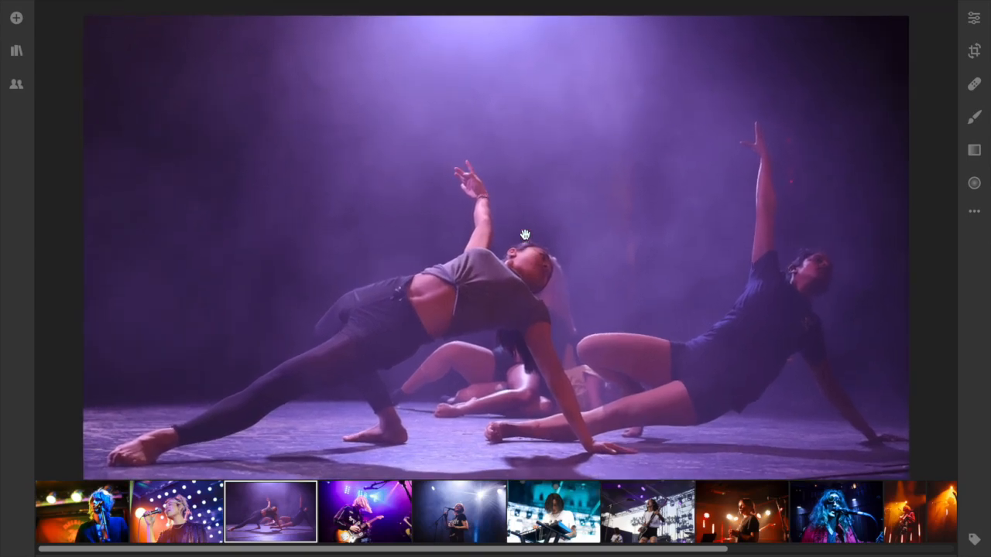
pyautogui.click(525, 235)
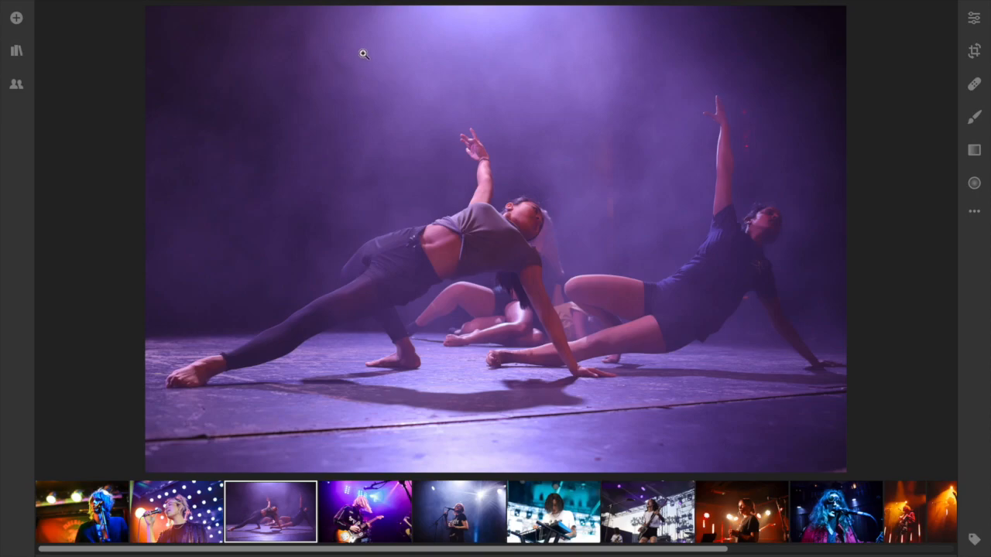
# Step: Shape the combined RGB point curve with a shadow point near 23.1/21.2 and a raised midtone point near 41.2/43.9
pyautogui.click(973, 21)
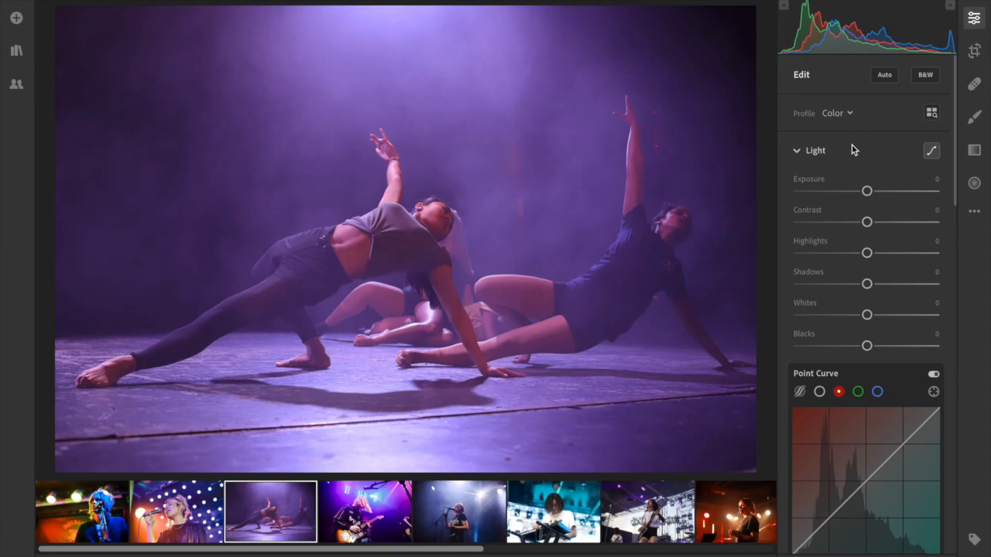
pyautogui.click(819, 392)
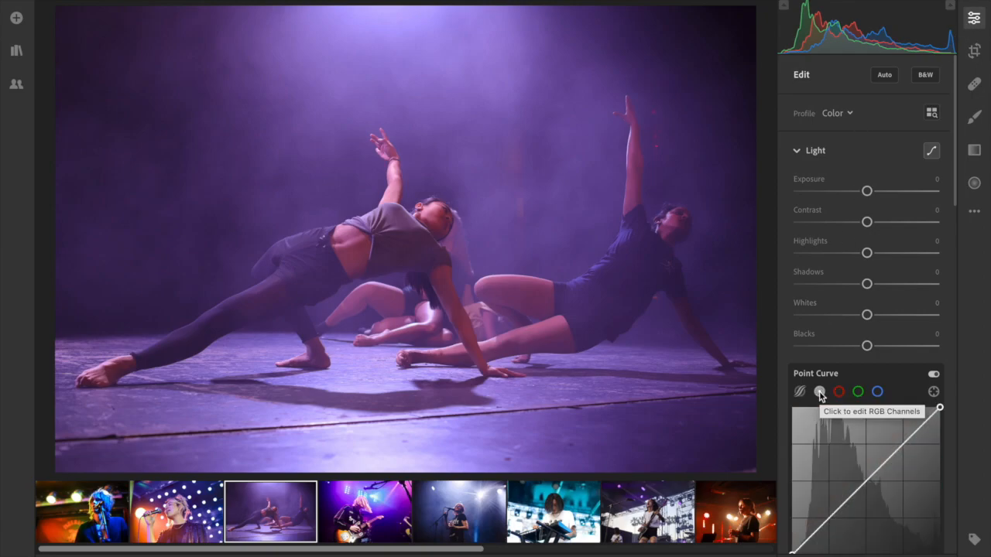
pyautogui.scroll(-2, 840, 434)
pyautogui.click(839, 453)
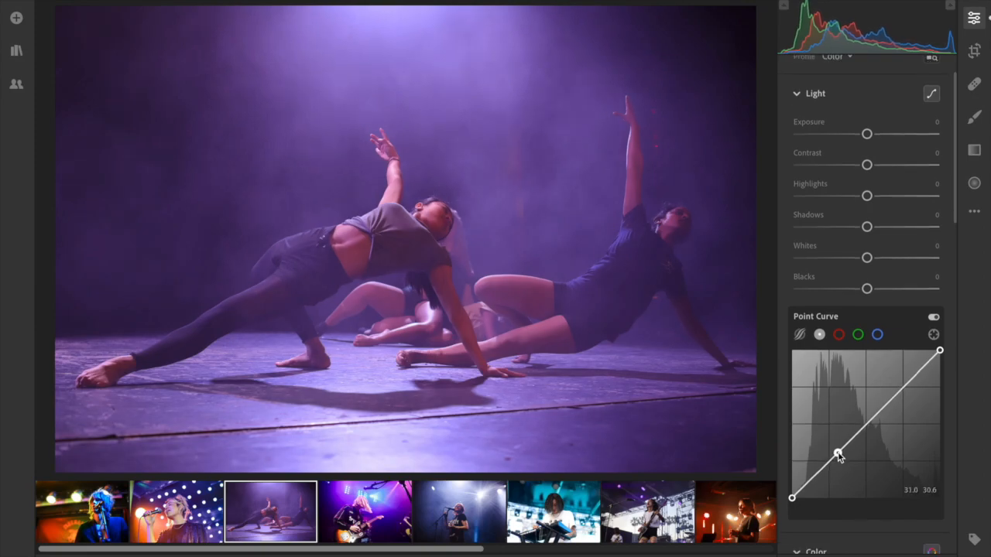
pyautogui.moveTo(839, 454); pyautogui.dragTo(827, 470)
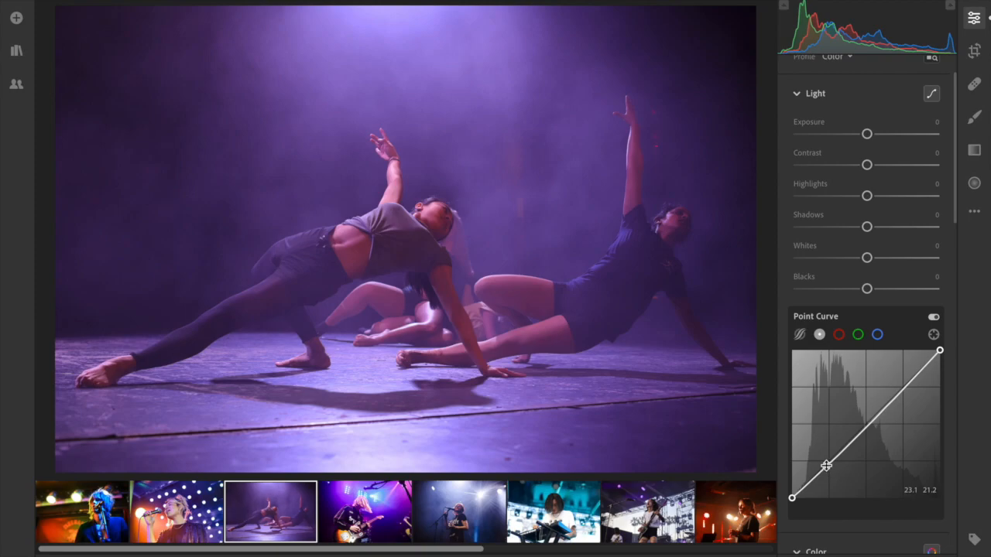
pyautogui.moveTo(885, 408); pyautogui.dragTo(855, 438)
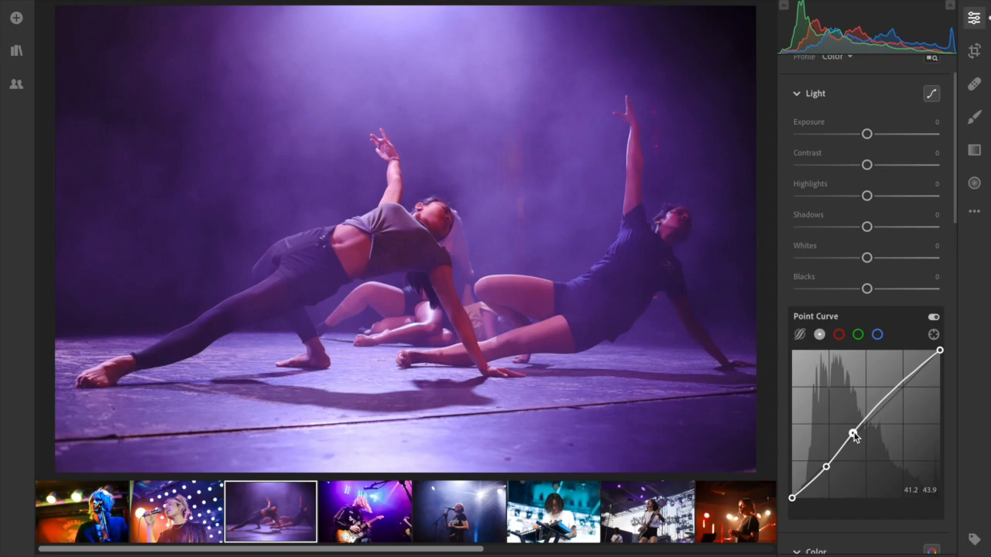
# Step: Lower the midtones of the red channel curve with a point at 48.6/38.4 to reduce the purple cast
pyautogui.click(840, 338)
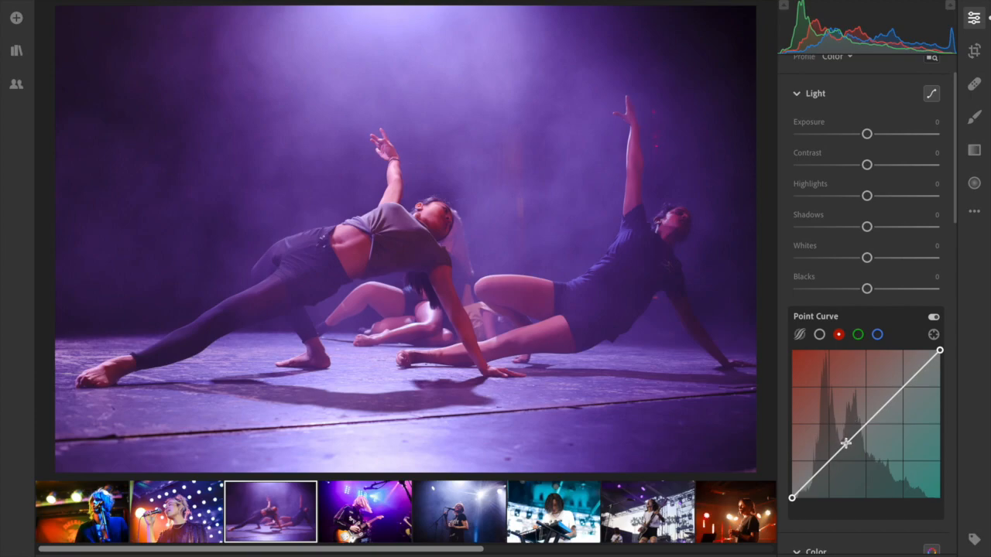
pyautogui.moveTo(846, 443)
pyautogui.mouseDown()
pyautogui.moveTo(858, 430)
pyautogui.moveTo(847, 416)
pyautogui.moveTo(879, 445)
pyautogui.moveTo(865, 445)
pyautogui.mouseUp()
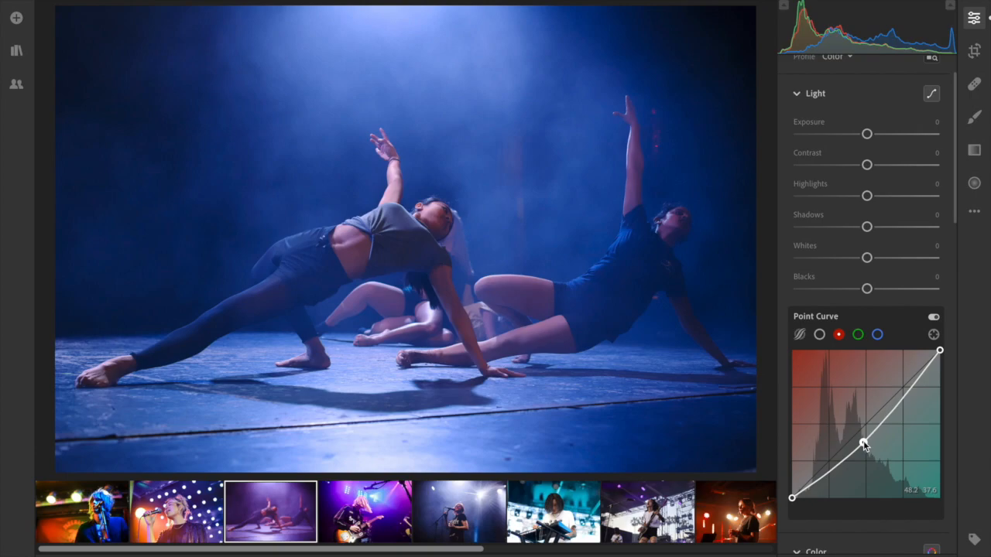
pyautogui.moveTo(863, 440); pyautogui.dragTo(864, 440)
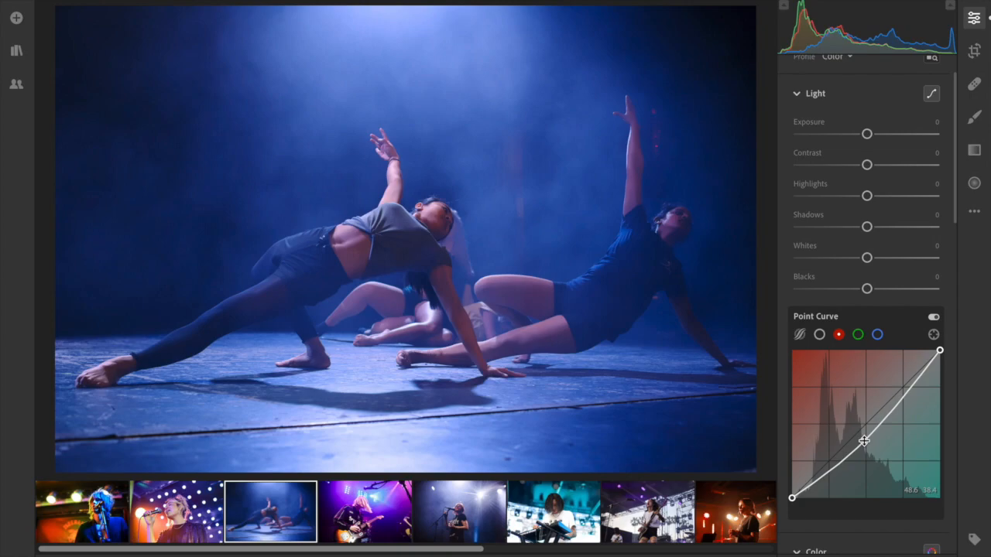
# Step: Add a midtone point to the blue channel curve and pull it below the diagonal to reduce the blue cast
pyautogui.click(878, 334)
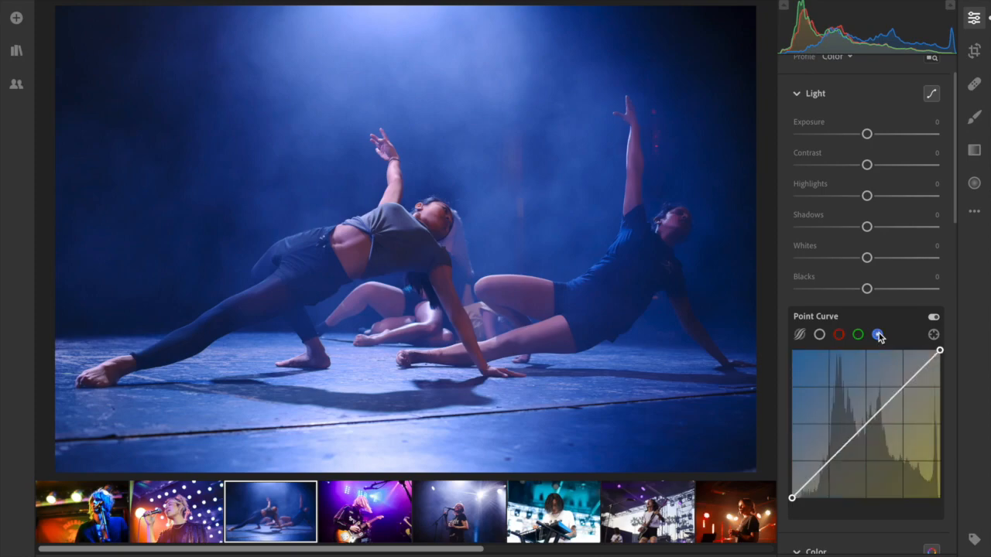
pyautogui.click(861, 430)
pyautogui.moveTo(863, 427)
pyautogui.mouseDown()
pyautogui.moveTo(873, 418)
pyautogui.moveTo(859, 411)
pyautogui.moveTo(881, 426)
pyautogui.moveTo(874, 415)
pyautogui.moveTo(865, 441)
pyautogui.mouseUp()
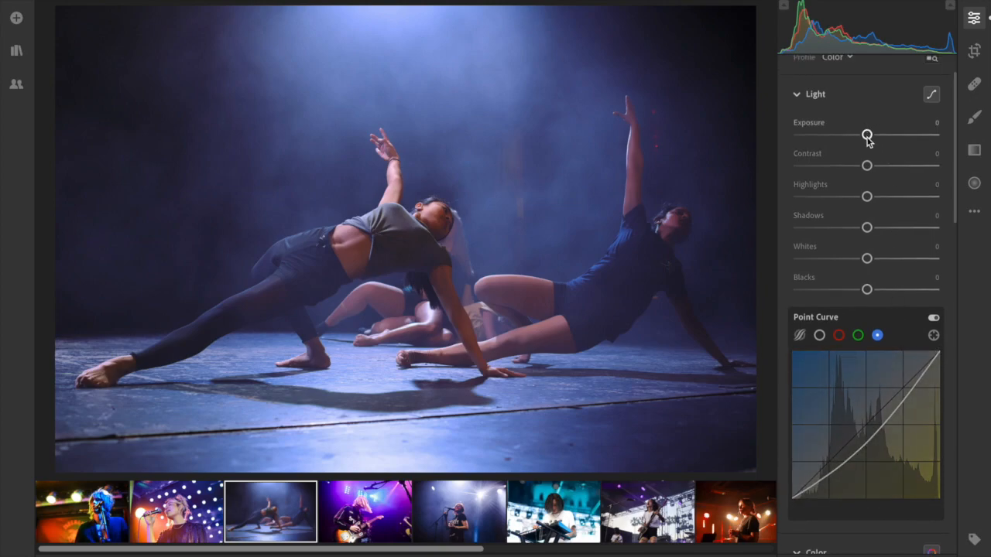
# Step: Raise Exposure to +0.15 and try the Highlights and Whites adjustments, keeping both at 0
pyautogui.moveTo(868, 134); pyautogui.dragTo(869, 140)
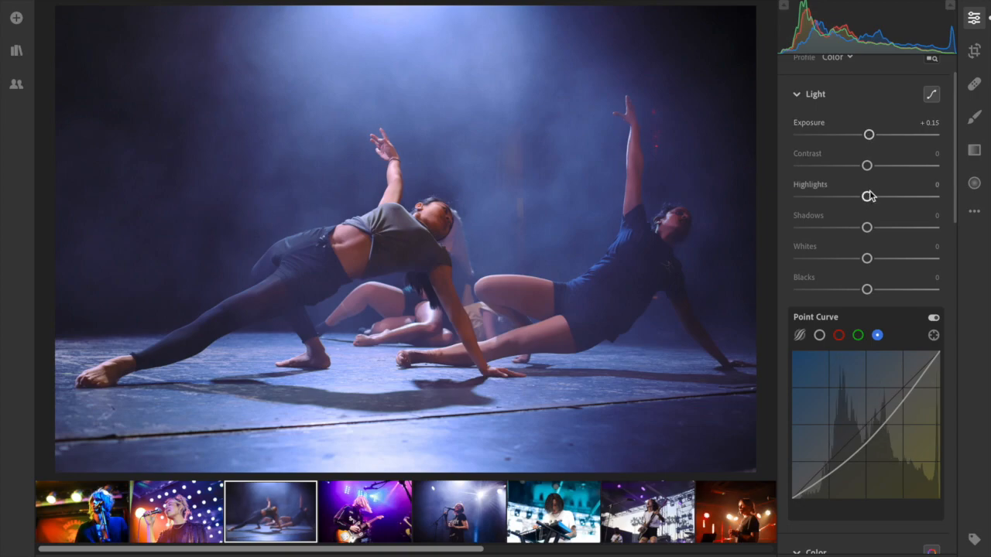
pyautogui.moveTo(865, 197); pyautogui.dragTo(867, 198)
pyautogui.moveTo(865, 259)
pyautogui.mouseDown()
pyautogui.moveTo(821, 258)
pyautogui.moveTo(867, 261)
pyautogui.mouseUp()
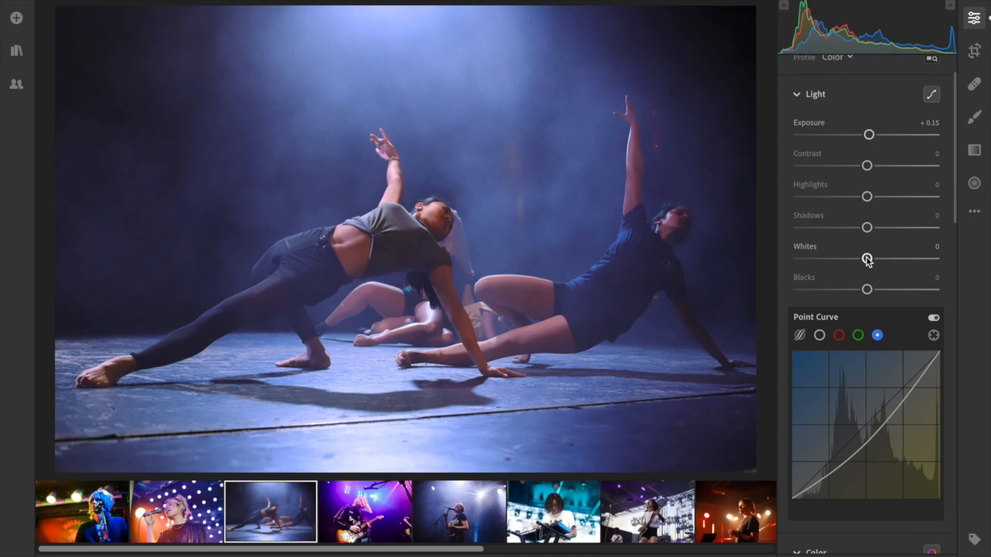
# Step: Set Dehaze to +17 and Clarity to +13
pyautogui.scroll(-6, 867, 261)
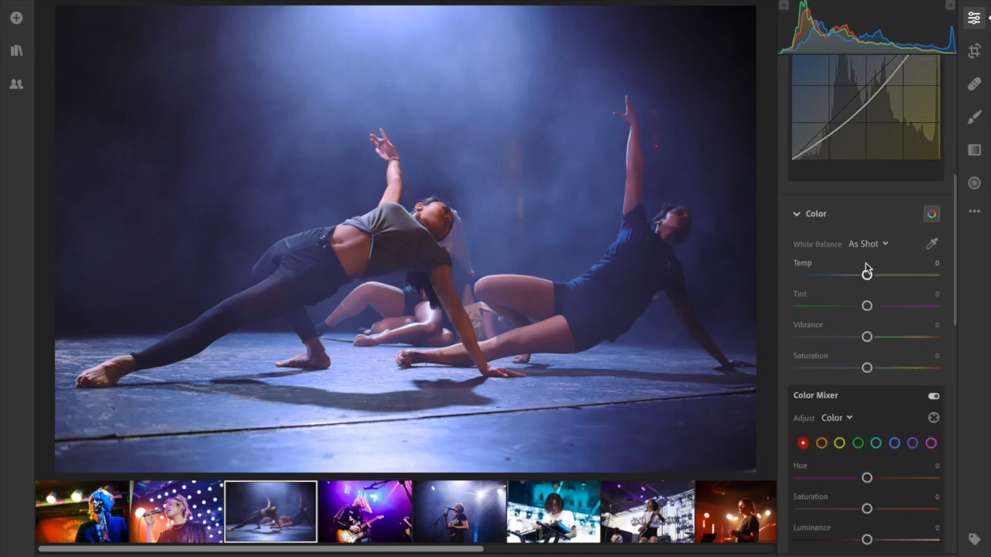
pyautogui.scroll(-5, 868, 271)
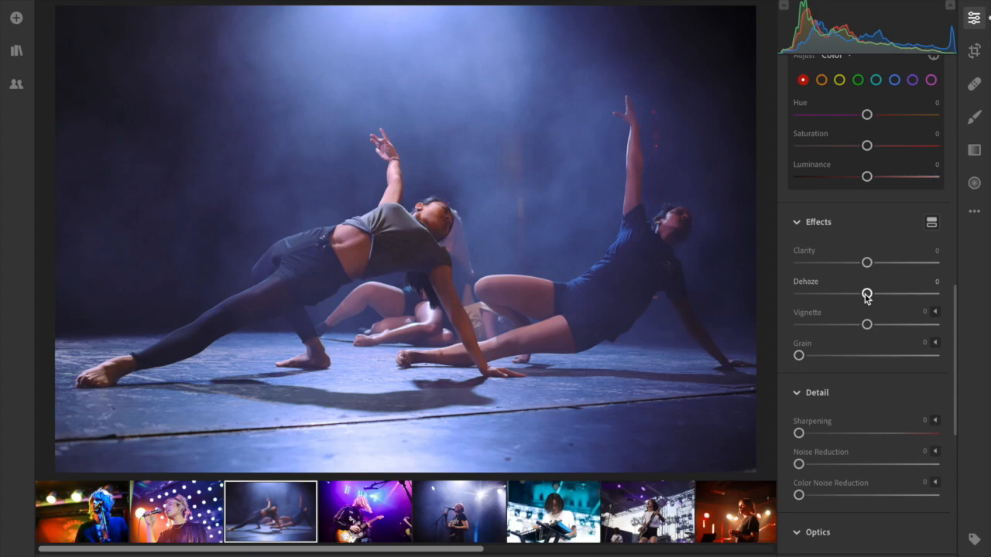
pyautogui.moveTo(868, 296); pyautogui.dragTo(880, 297)
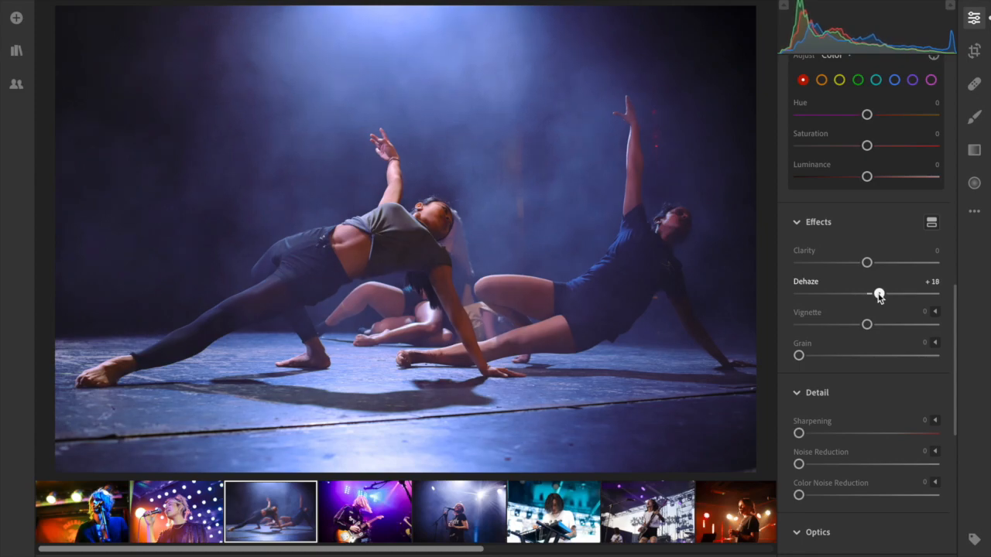
pyautogui.moveTo(878, 297)
pyautogui.mouseDown()
pyautogui.moveTo(865, 297)
pyautogui.moveTo(880, 300)
pyautogui.mouseUp()
pyautogui.moveTo(879, 299); pyautogui.dragTo(880, 299)
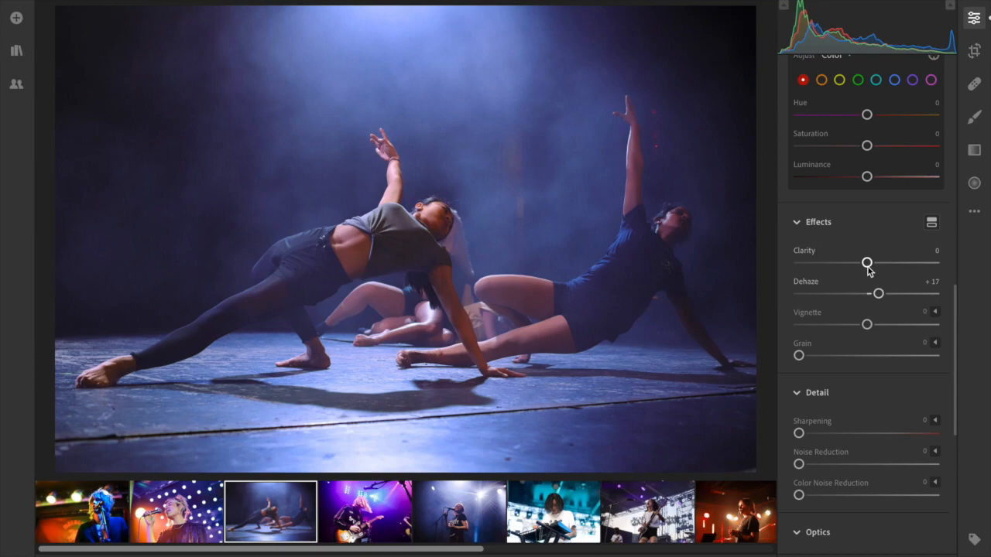
pyautogui.moveTo(868, 266); pyautogui.dragTo(878, 273)
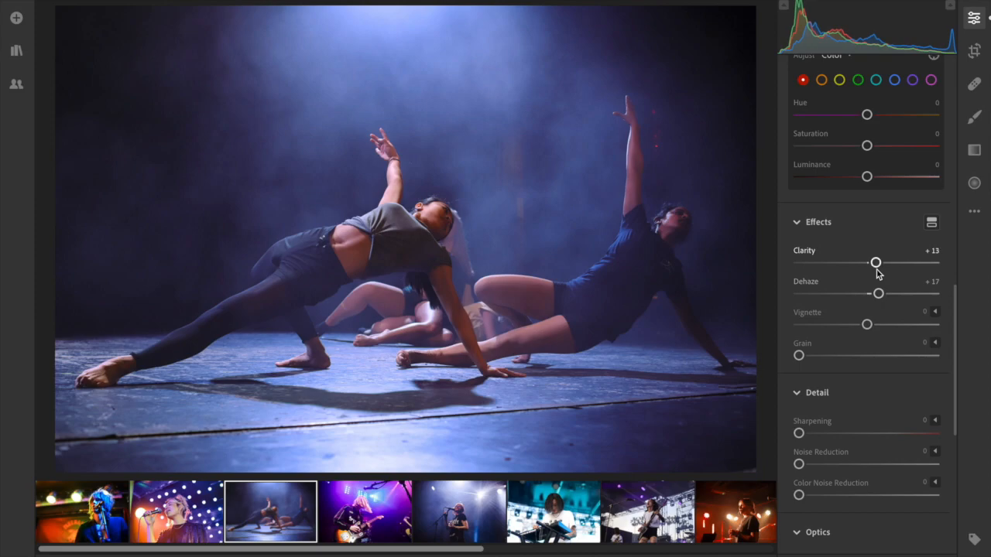
# Step: Set Sharpening to 10, and compare the result by undoing and redoing the last edit
pyautogui.moveTo(800, 433); pyautogui.dragTo(810, 437)
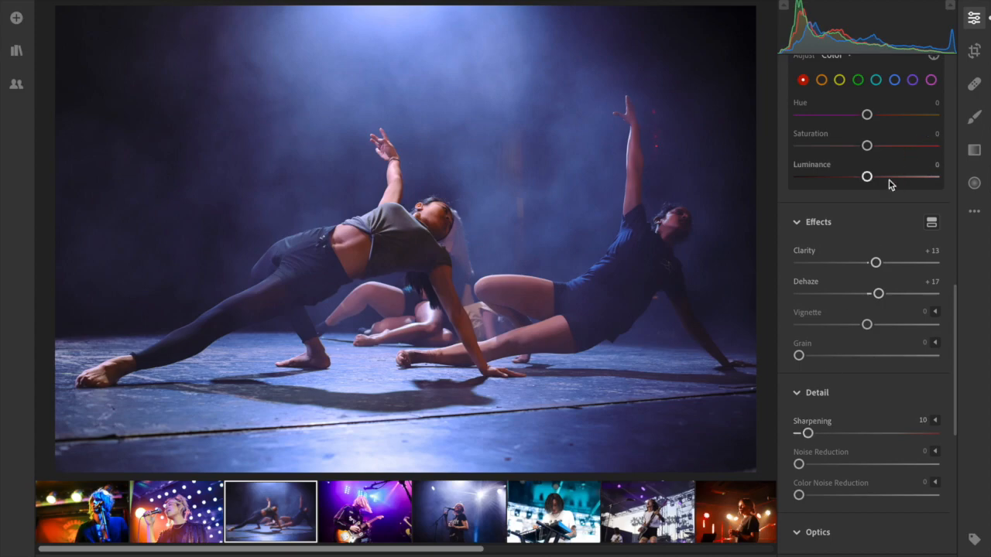
pyautogui.scroll(1, 889, 184)
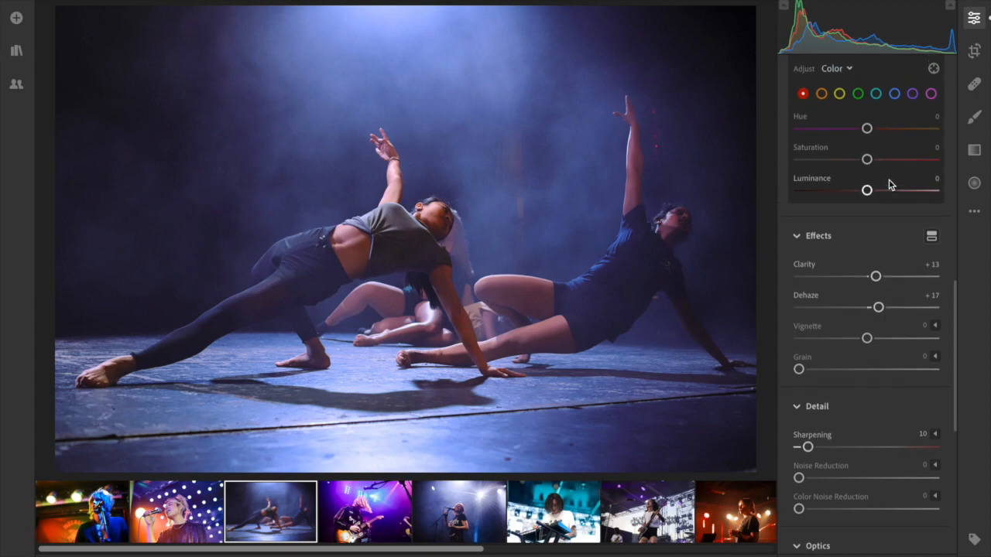
pyautogui.hotkey('ctrl', 'z')
pyautogui.hotkey('ctrl', 'shift', 'z')
# Step: Adjust the white balance to a Tint of -19 and a Temp of +4
pyautogui.scroll(2, 889, 184)
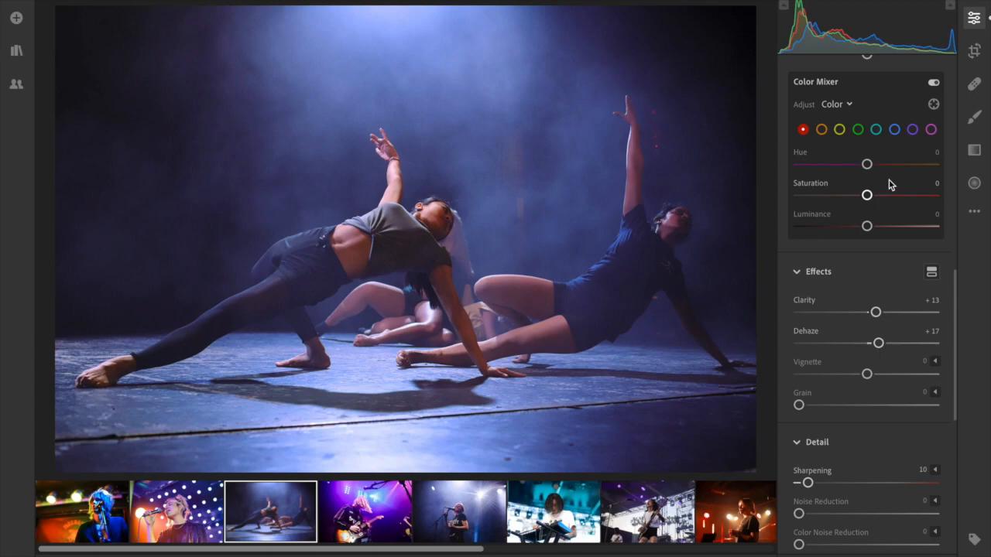
pyautogui.scroll(10, 889, 184)
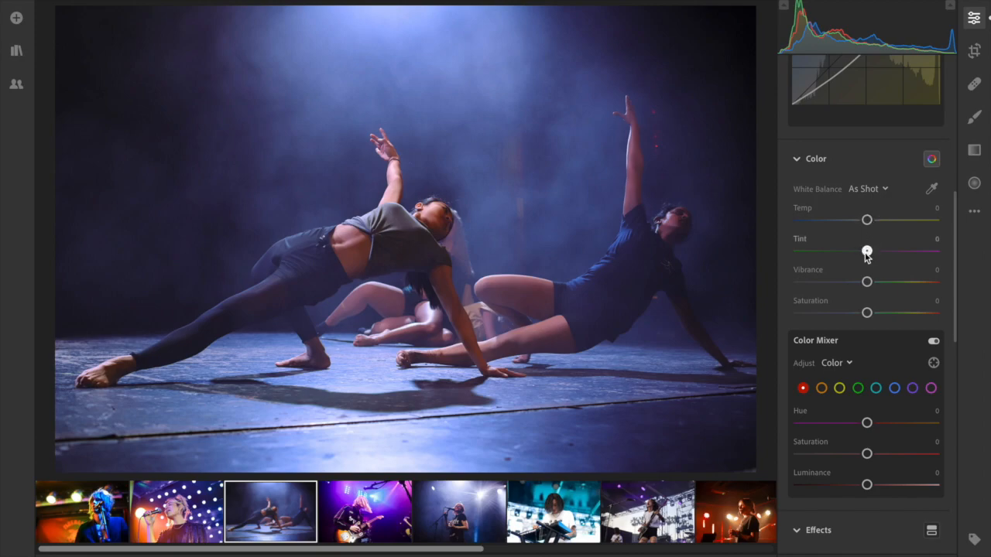
pyautogui.moveTo(867, 252); pyautogui.dragTo(853, 258)
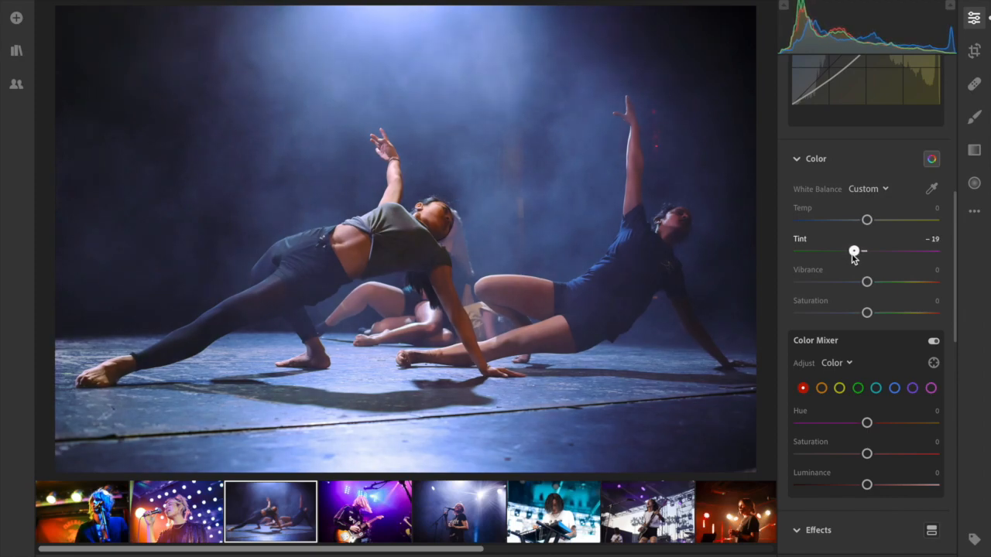
pyautogui.moveTo(867, 221); pyautogui.dragTo(858, 224)
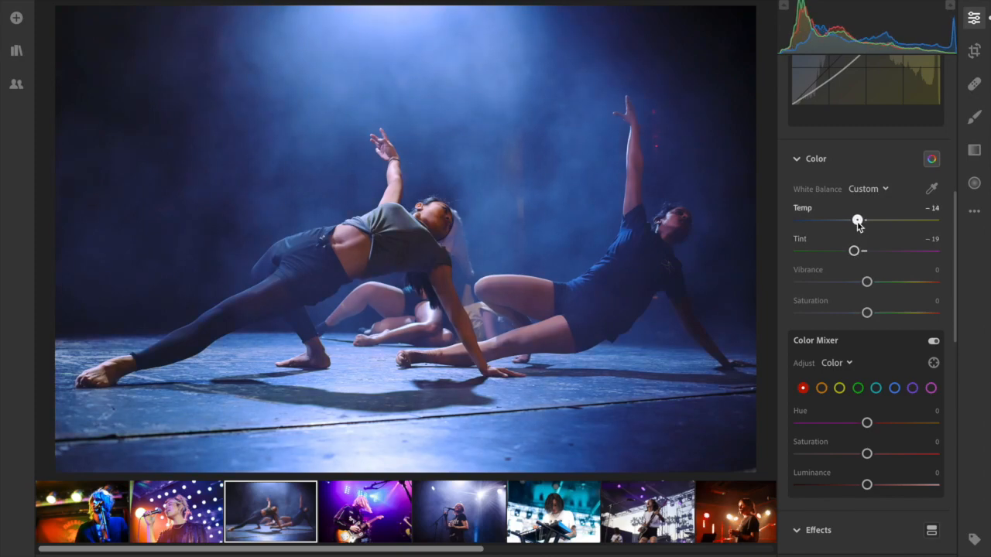
pyautogui.moveTo(858, 225); pyautogui.dragTo(870, 225)
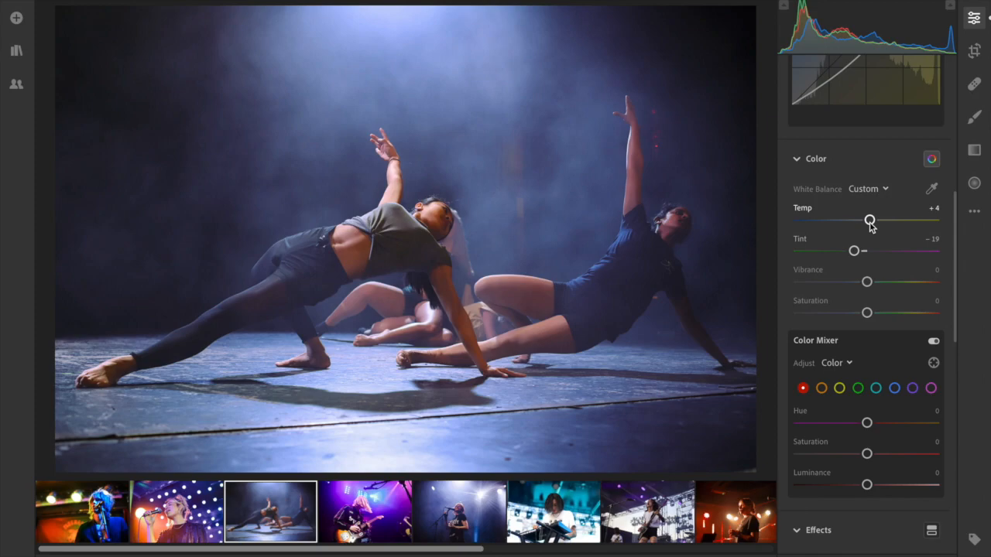
# Step: Add a midtone point on the diagonal of the green channel curve and review the blue and red curves
pyautogui.scroll(1, 870, 224)
pyautogui.scroll(5, 871, 228)
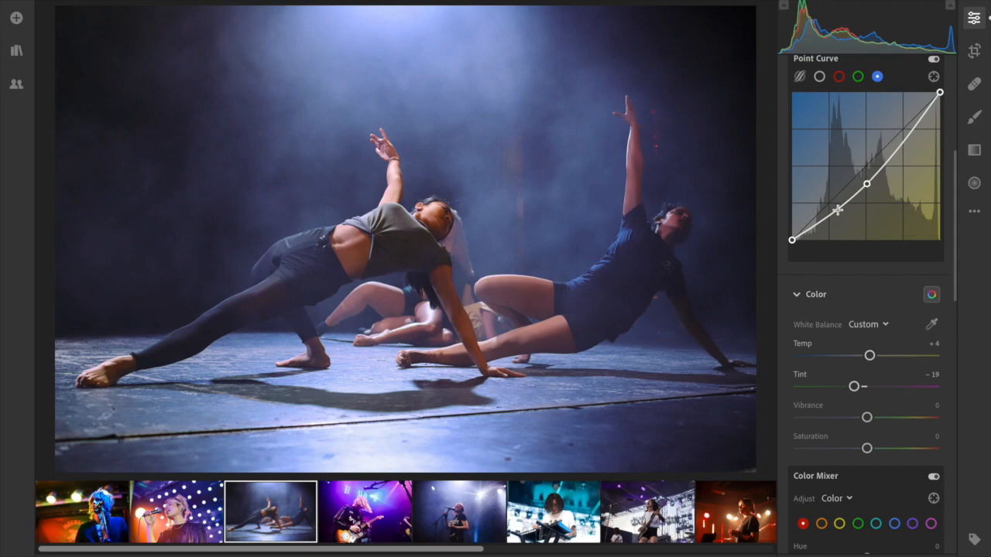
pyautogui.click(868, 184)
pyautogui.click(841, 77)
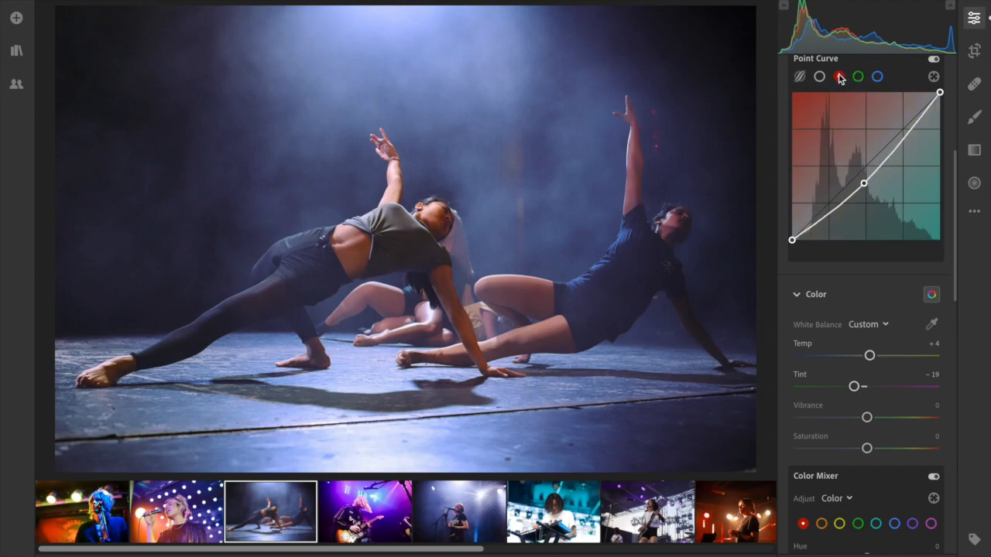
pyautogui.click(858, 77)
pyautogui.click(862, 171)
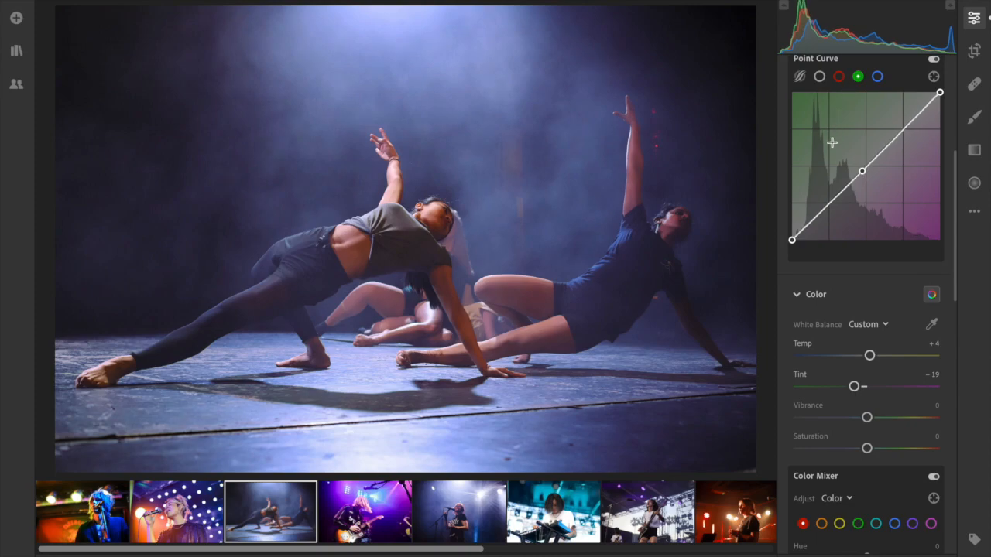
pyautogui.click(843, 76)
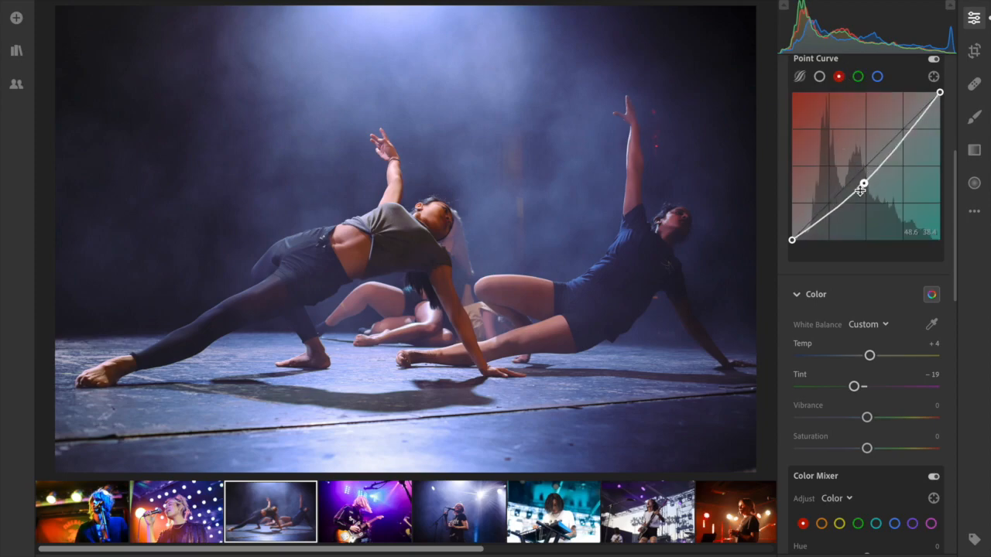
pyautogui.scroll(2, 861, 190)
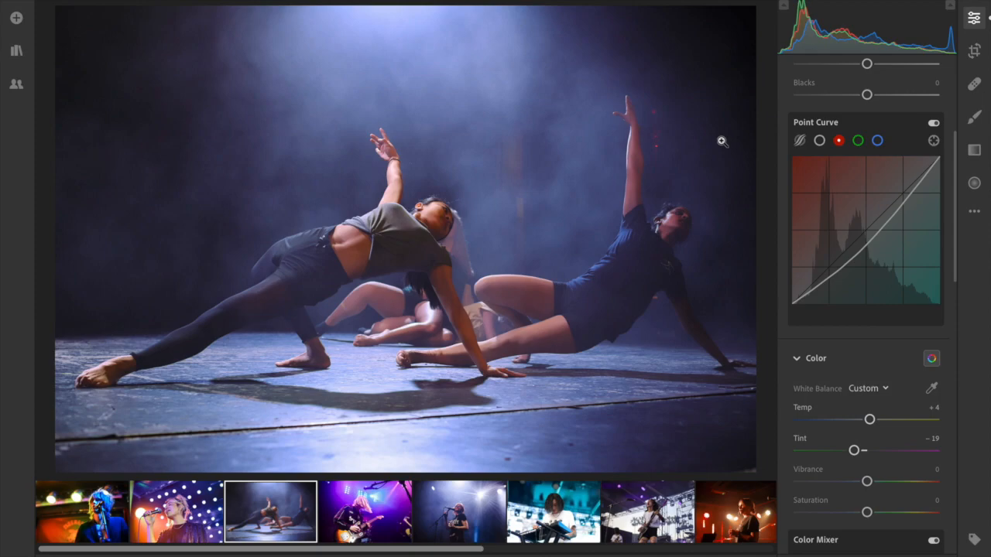
# Step: Try to clone out the red light spots beside the raised hand with a size 77 Healing Brush, sampling backdrop above the hand, with Feather 52
pyautogui.click(661, 139)
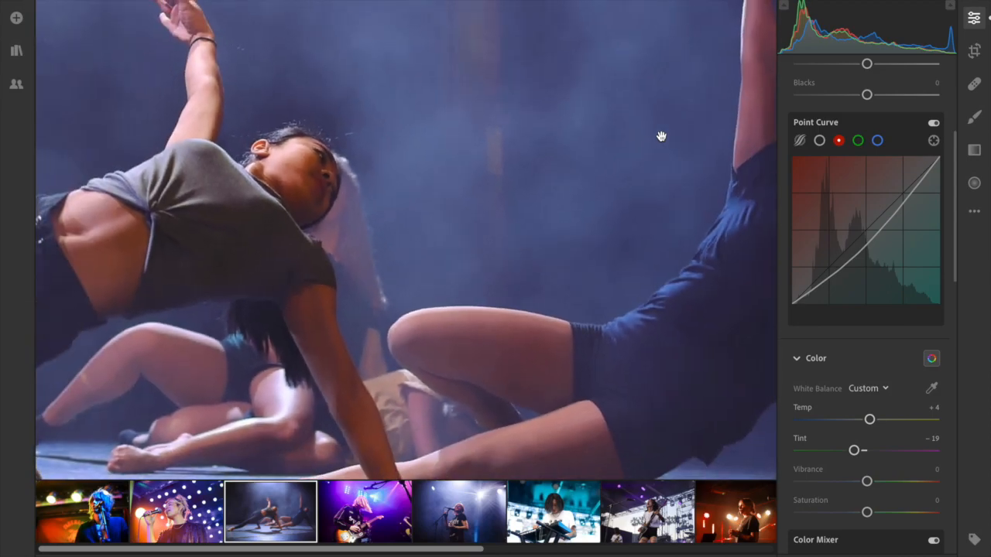
pyautogui.click(661, 137)
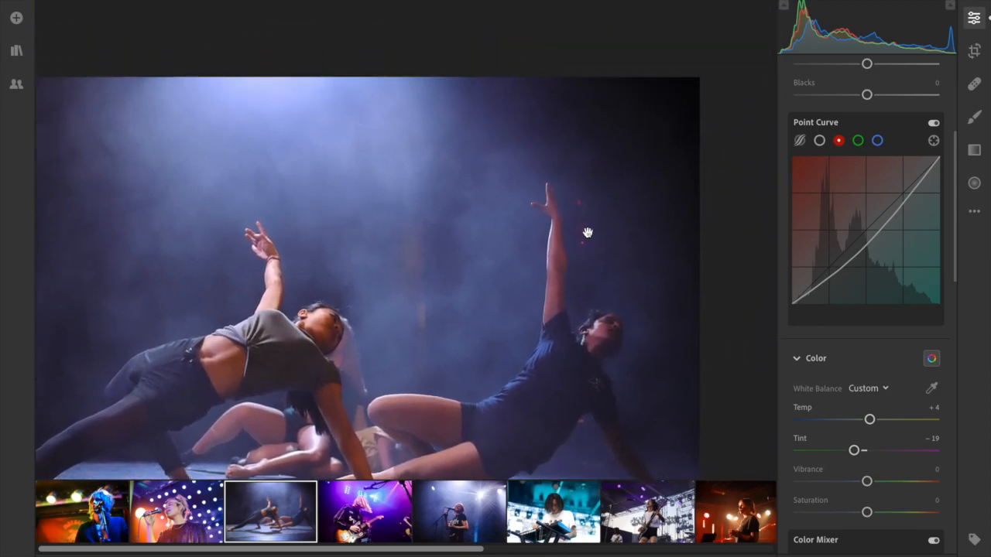
pyautogui.click(587, 233)
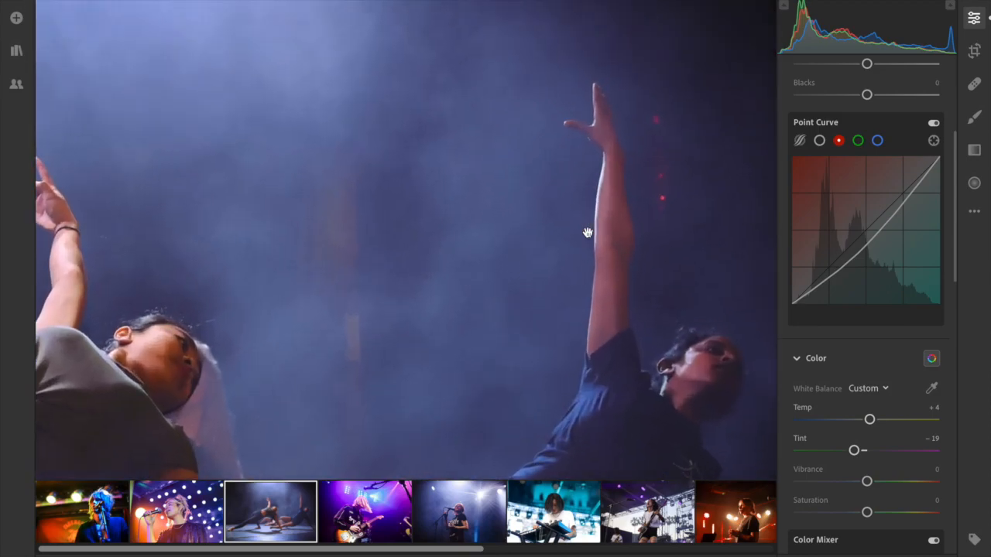
pyautogui.moveTo(586, 228); pyautogui.dragTo(475, 296)
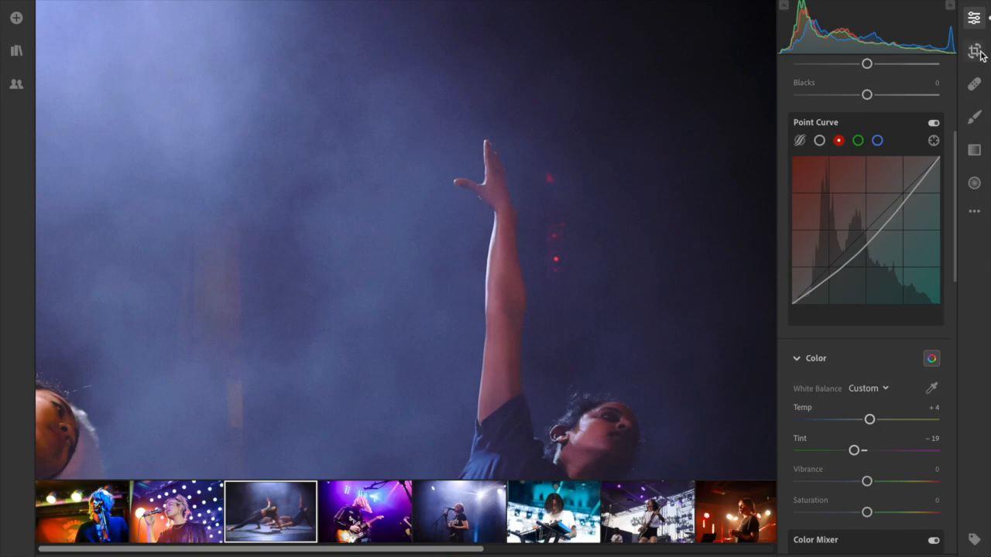
pyautogui.click(974, 84)
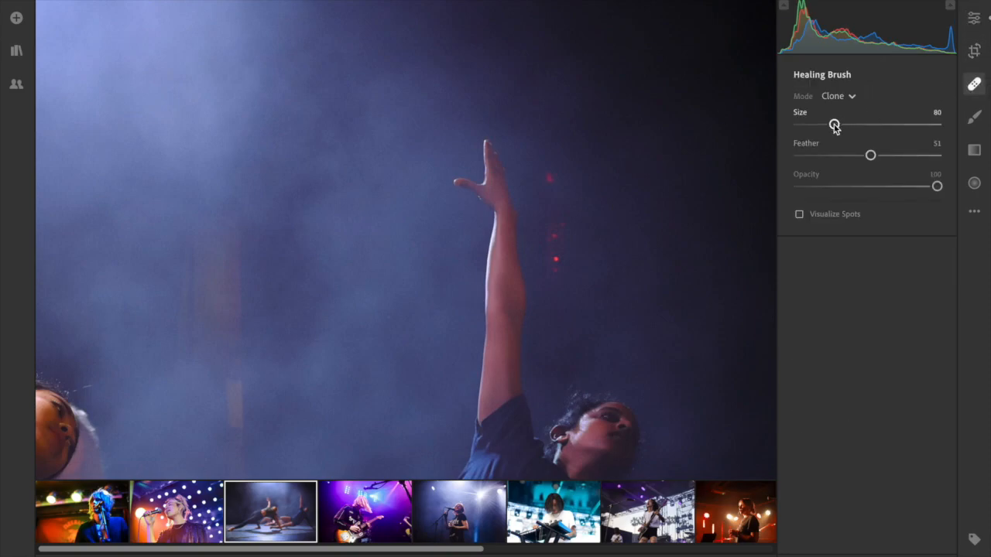
pyautogui.moveTo(834, 125); pyautogui.dragTo(822, 125)
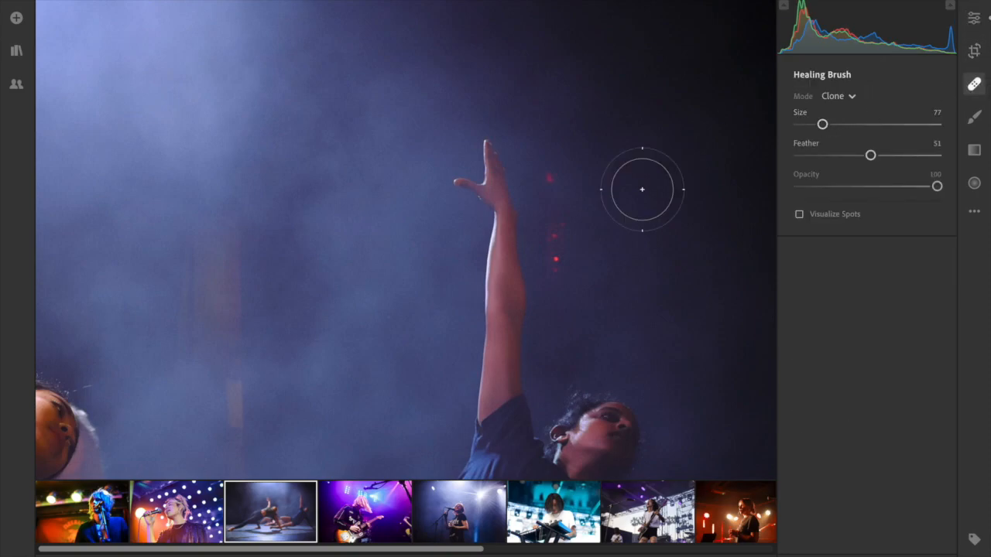
pyautogui.click(561, 195)
pyautogui.moveTo(593, 290)
pyautogui.mouseDown()
pyautogui.moveTo(666, 254)
pyautogui.moveTo(674, 240)
pyautogui.moveTo(478, 111)
pyautogui.moveTo(436, 104)
pyautogui.moveTo(454, 69)
pyautogui.moveTo(524, 93)
pyautogui.moveTo(506, 88)
pyautogui.mouseUp()
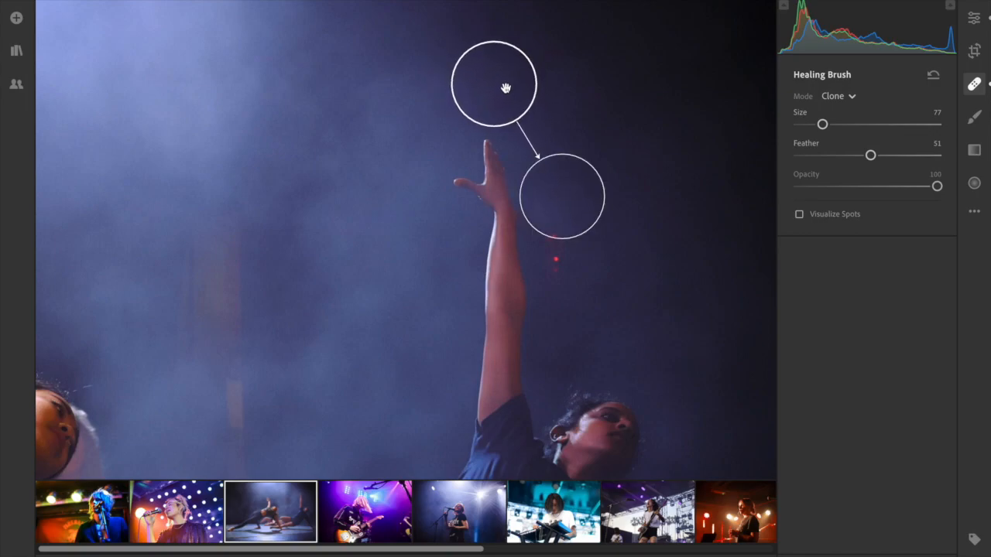
pyautogui.moveTo(870, 155)
pyautogui.mouseDown()
pyautogui.moveTo(946, 160)
pyautogui.moveTo(870, 161)
pyautogui.mouseUp()
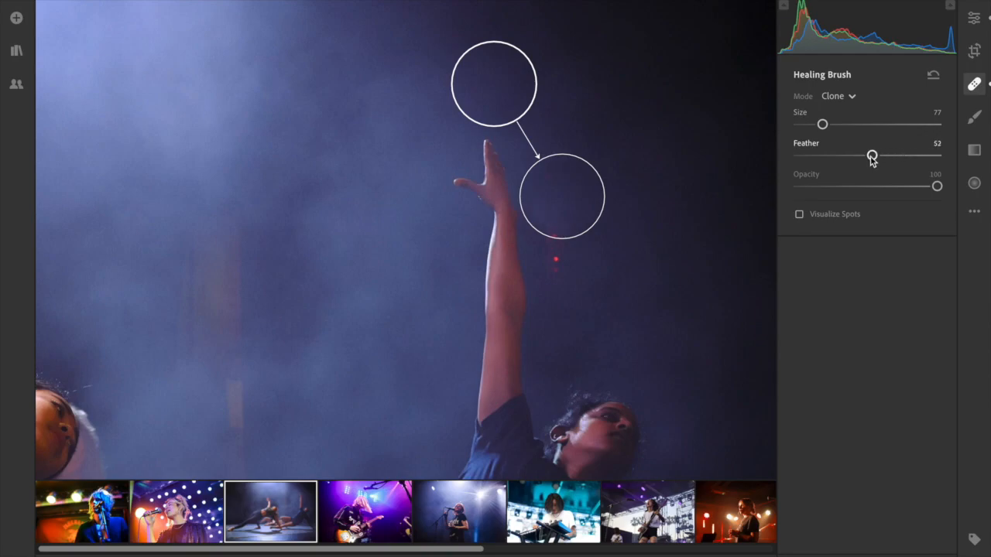
# Step: Reset the healing edits on the photo and return to the edit controls with the whole image in view
pyautogui.click(974, 52)
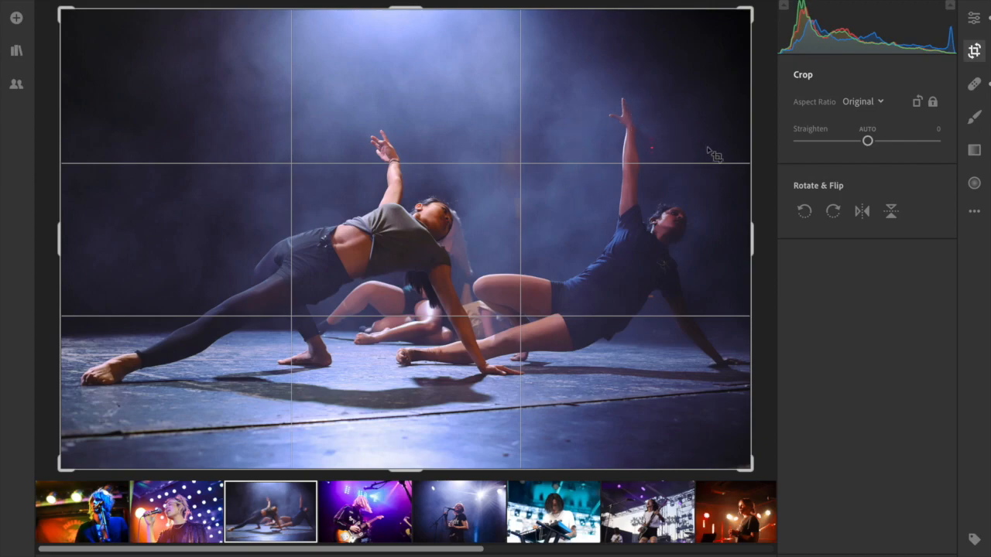
pyautogui.click(974, 82)
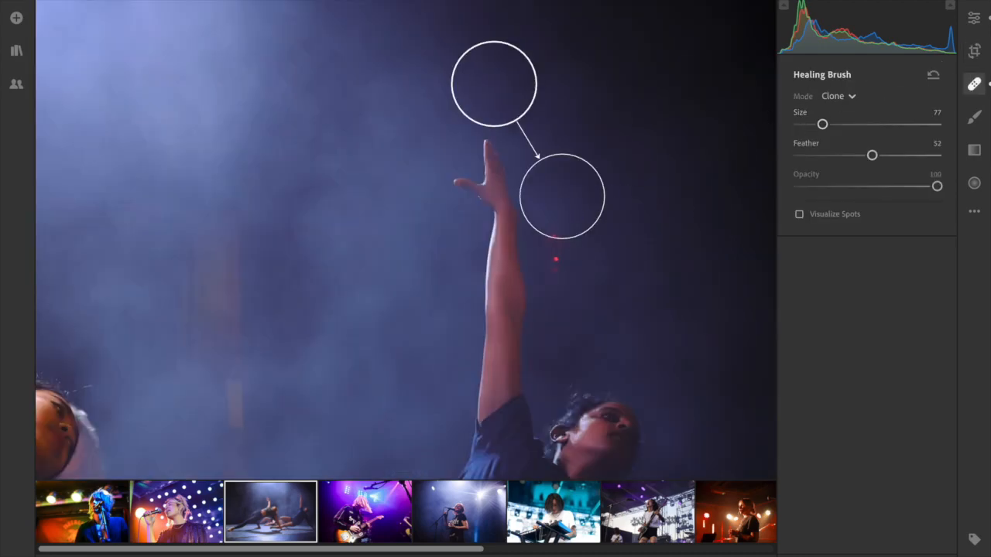
pyautogui.click(934, 75)
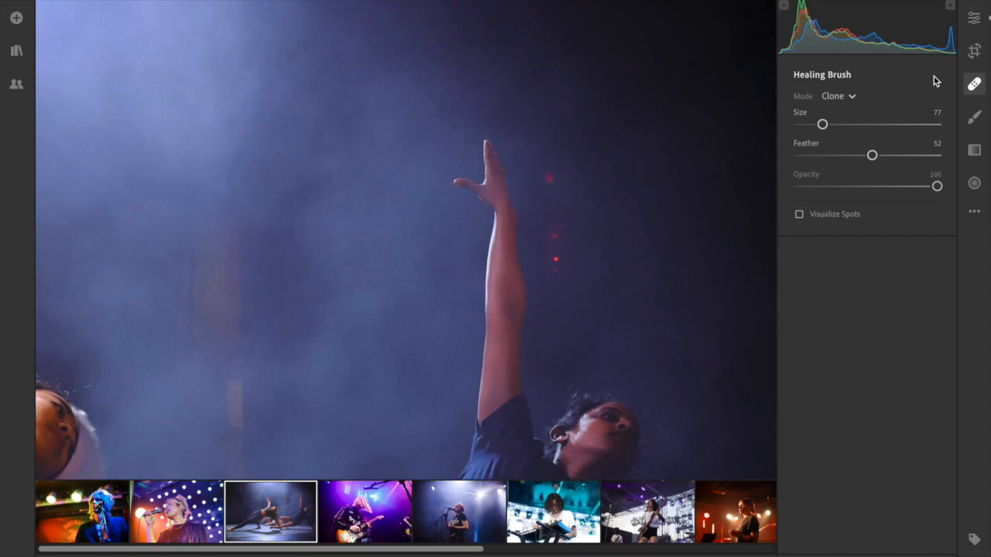
pyautogui.click(974, 17)
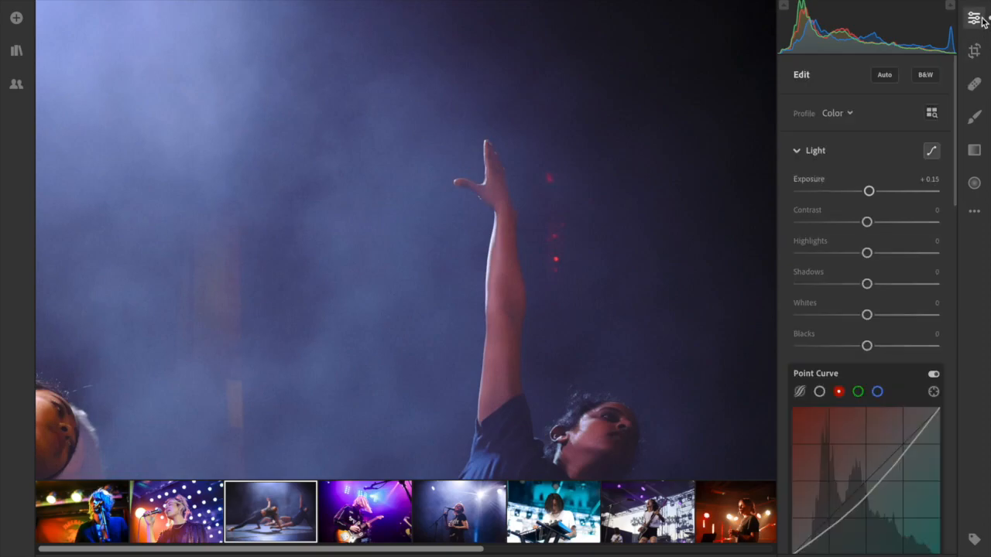
pyautogui.click(635, 265)
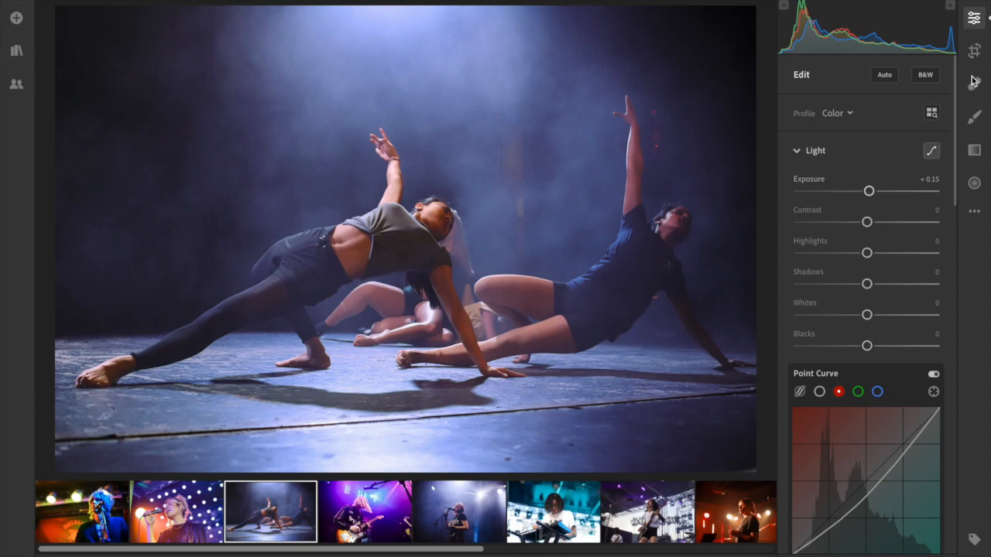
# Step: Try a tighter crop around the front dancer at the original aspect ratio, and undo it
pyautogui.click(974, 50)
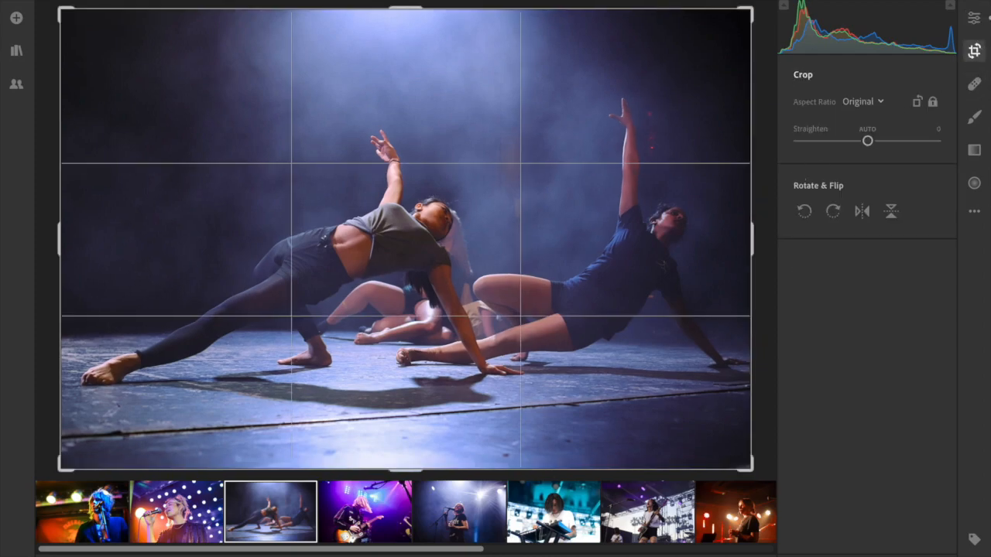
pyautogui.moveTo(752, 253); pyautogui.dragTo(672, 259)
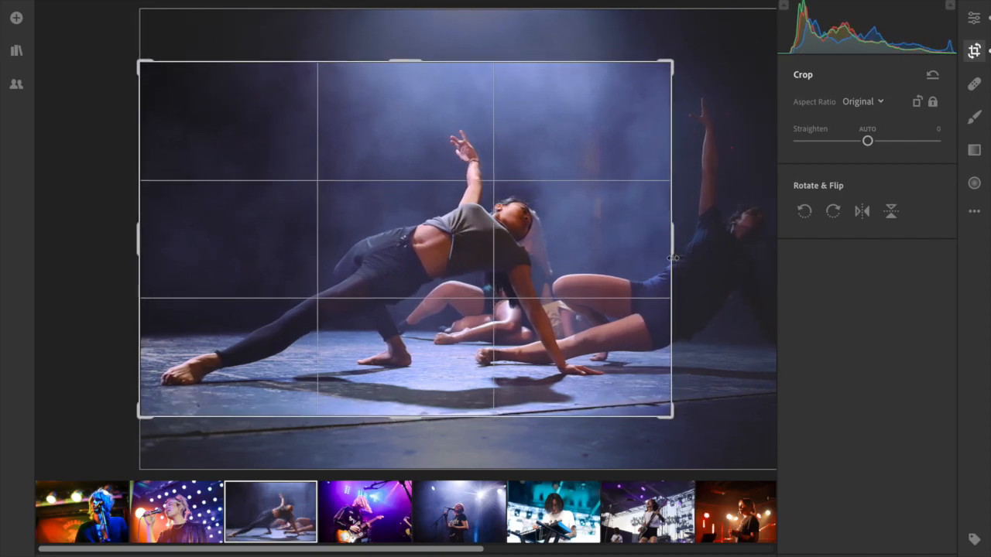
pyautogui.press('e')
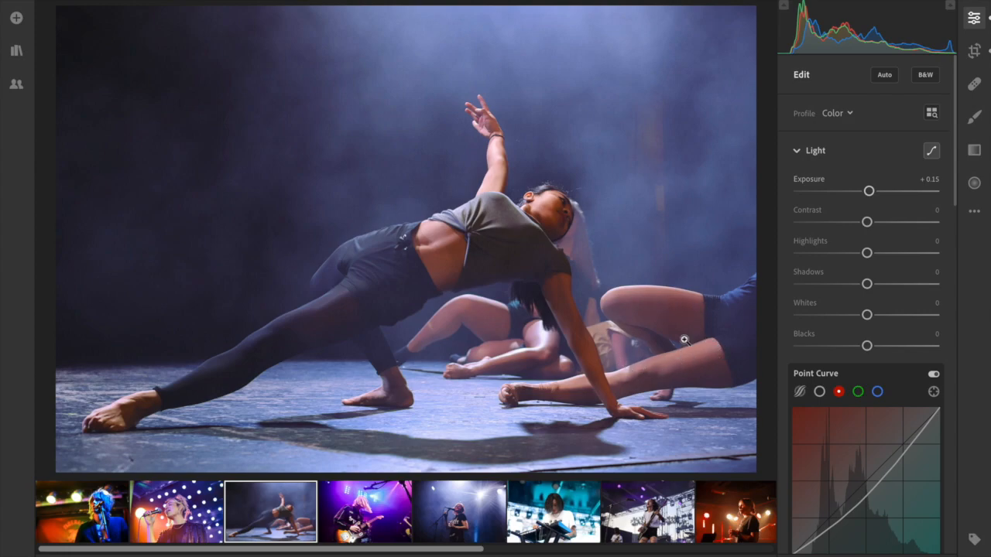
pyautogui.hotkey('ctrl', 'z')
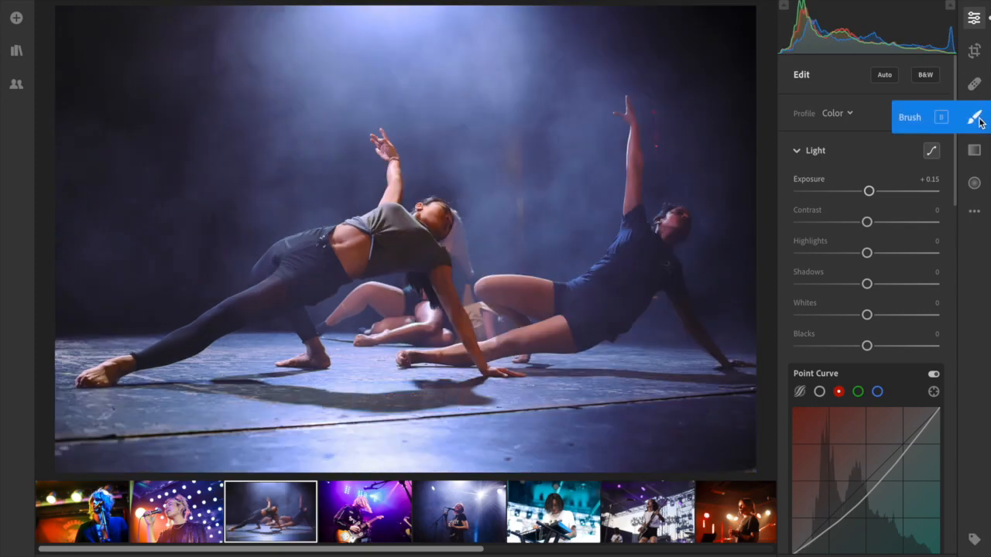
# Step: Hide the edit controls and show the original unedited photo to compare it with the color-corrected version
pyautogui.click(974, 23)
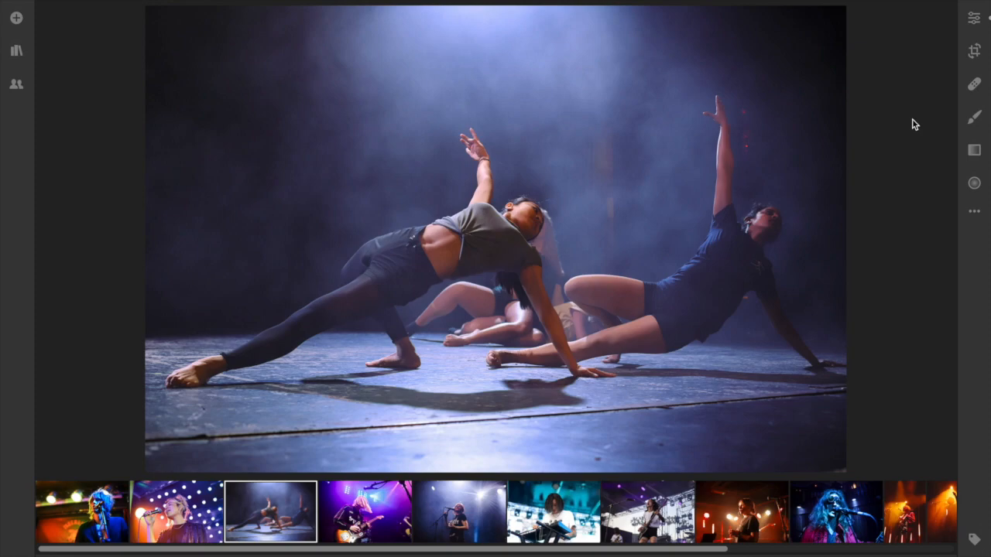
pyautogui.press('\\')
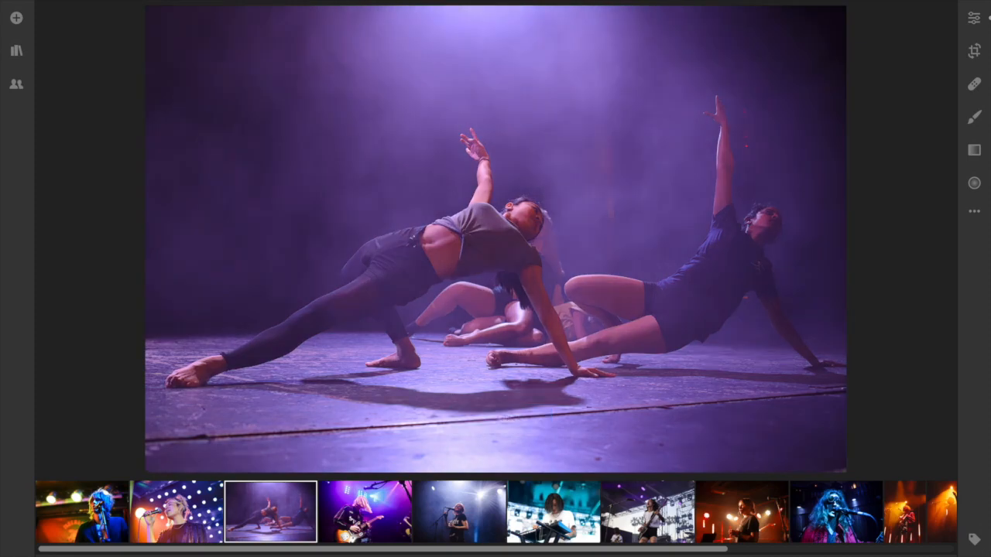